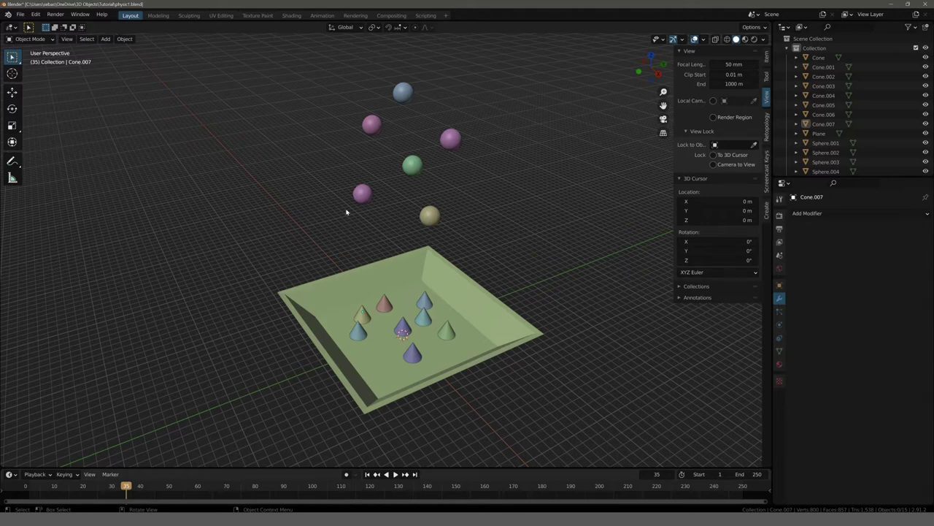
Inspect the cone and green tray from several angles, then select the top sphere.
click(403, 95)
mouse_move(270, 141)
middle_down()
mouse_move(224, 125)
mouse_move(277, 138)
mouse_move(365, 278)
middle_up()
click(406, 337)
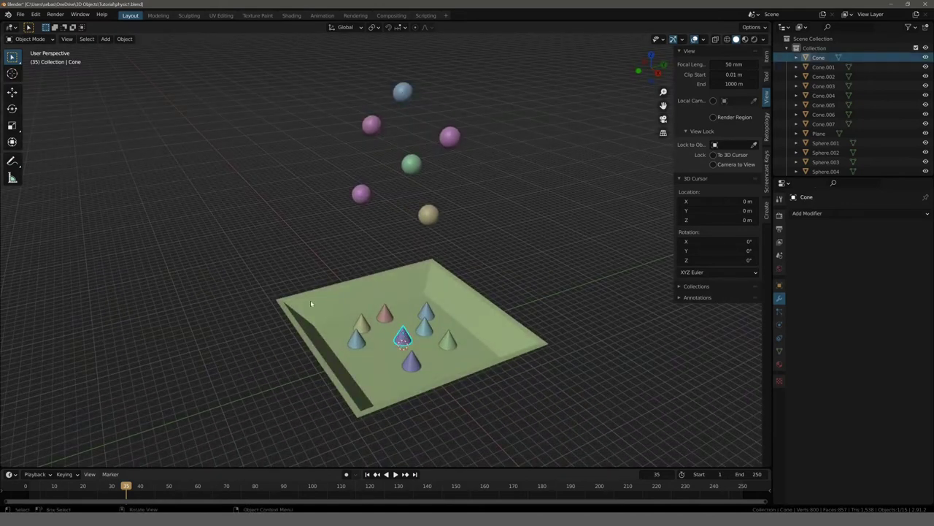
mouse_move(285, 267)
middle_down()
mouse_move(246, 211)
mouse_move(251, 239)
middle_up()
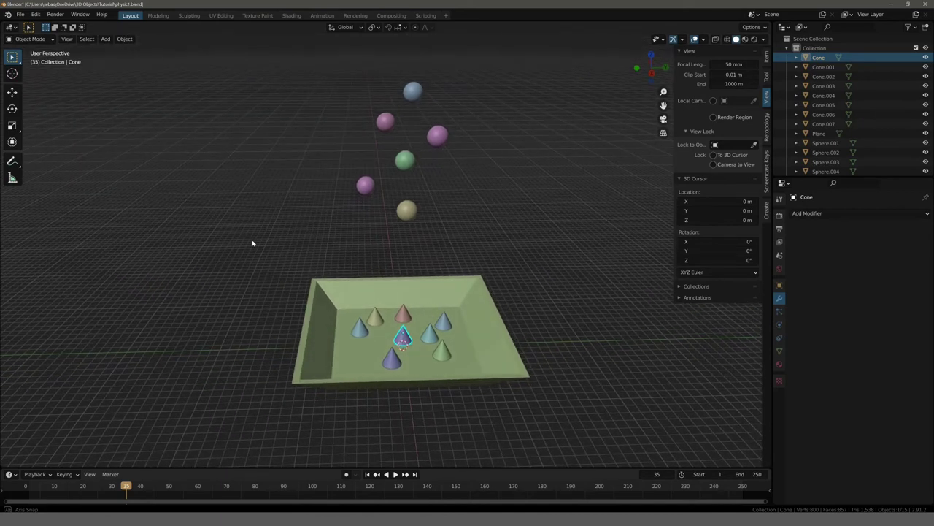
click(317, 289)
mouse_move(316, 288)
middle_down()
mouse_move(292, 205)
mouse_move(267, 252)
middle_up()
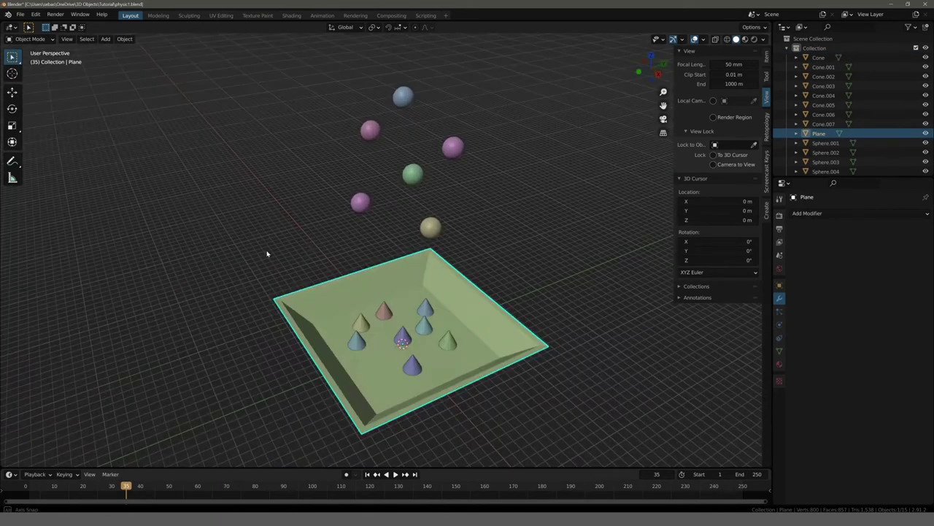
mouse_move(360, 212)
middle_down()
mouse_move(296, 234)
mouse_move(281, 217)
middle_up()
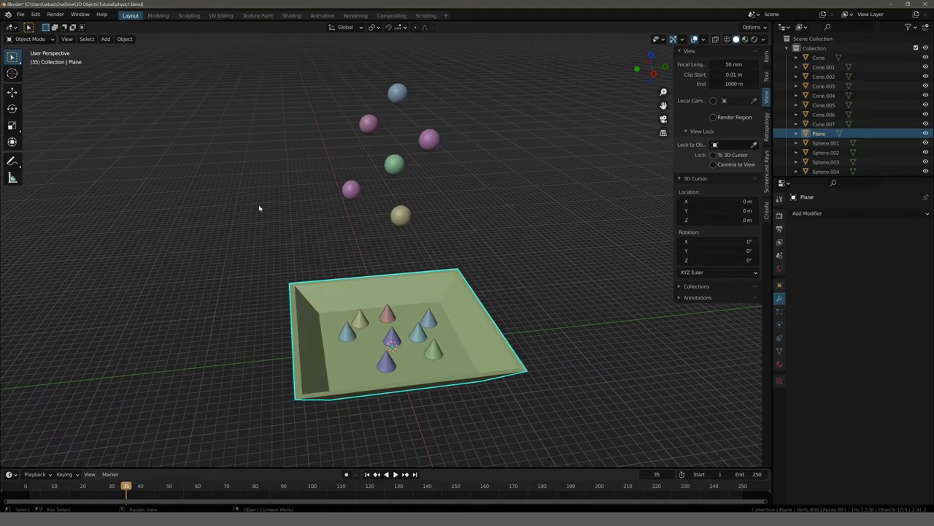
middle_drag(259, 208, 265, 195)
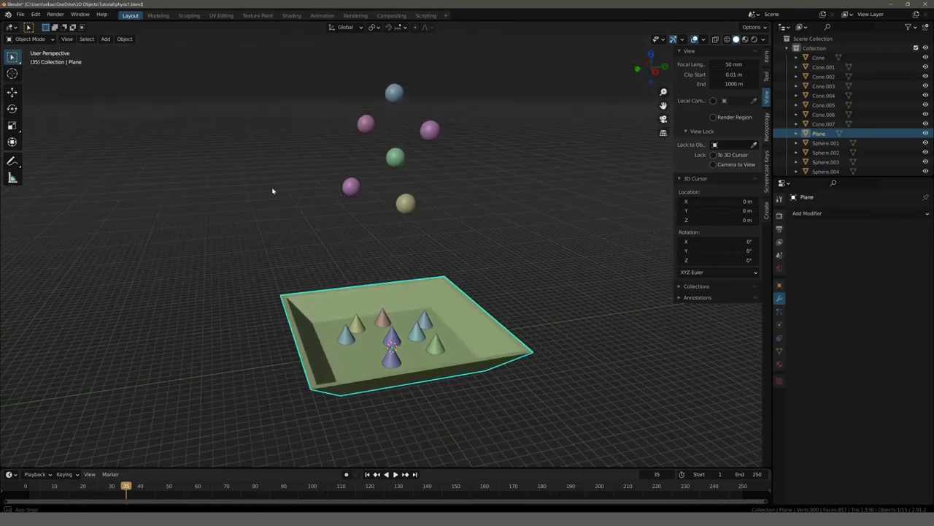
click(399, 96)
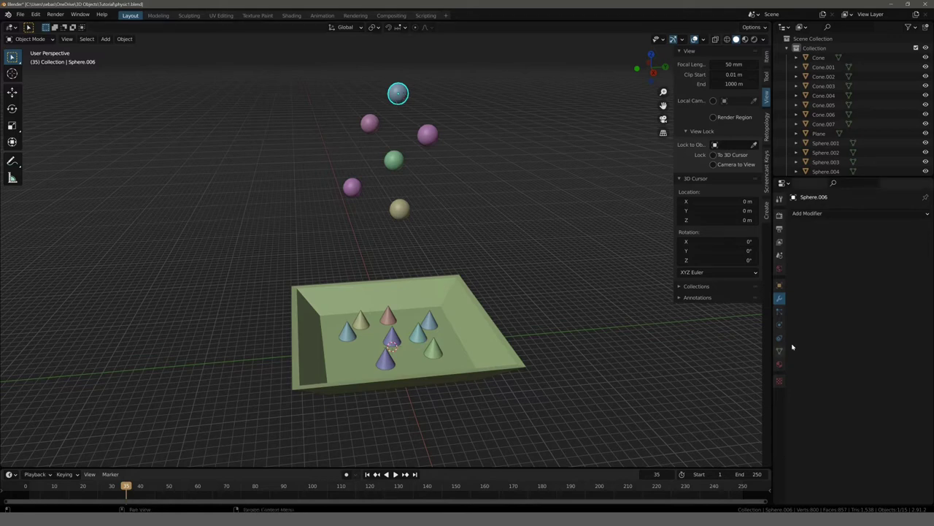
Add an Active rigid body to the top sphere, Sphere.006.
click(779, 326)
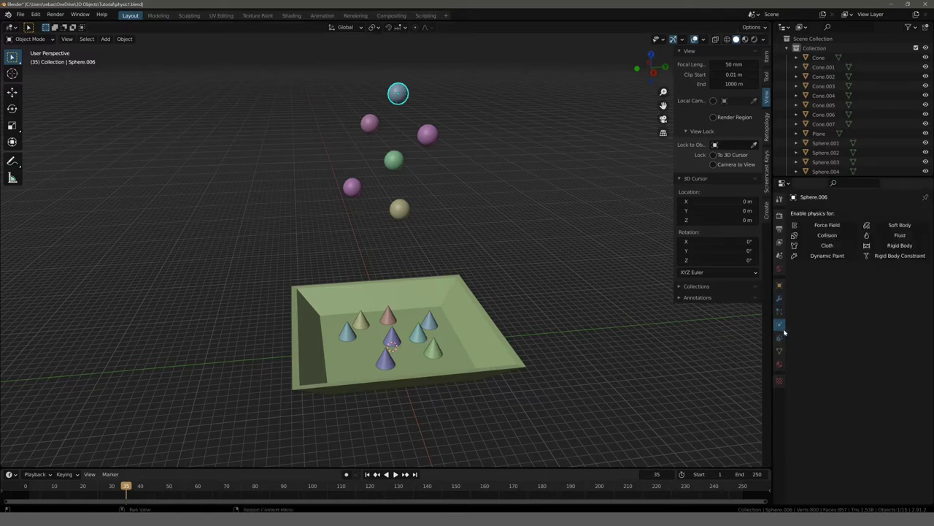
click(883, 248)
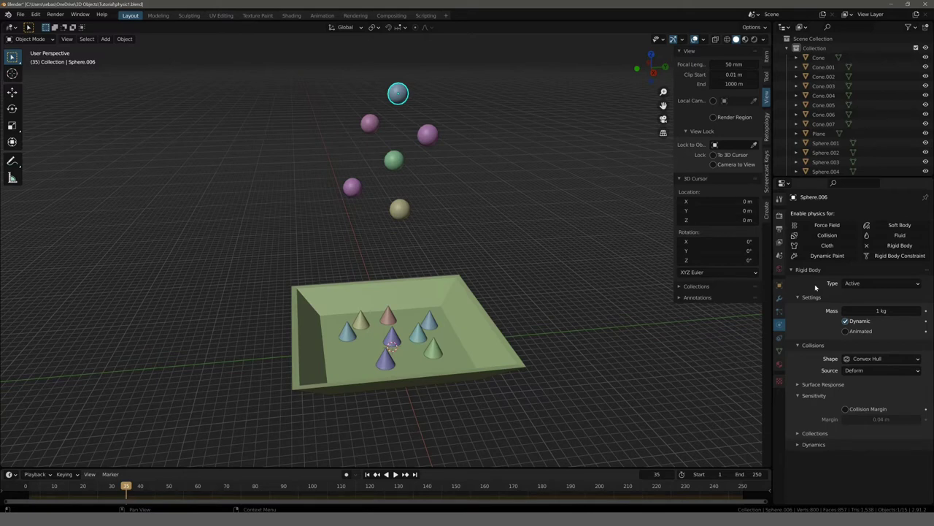
click(869, 284)
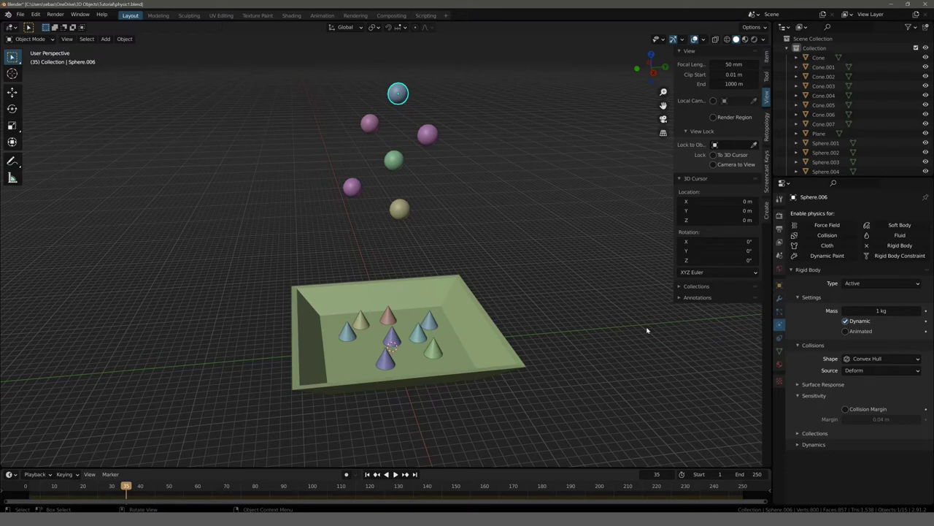
Switch the top sphere's collision shape from Convex Hull to Mesh.
click(131, 304)
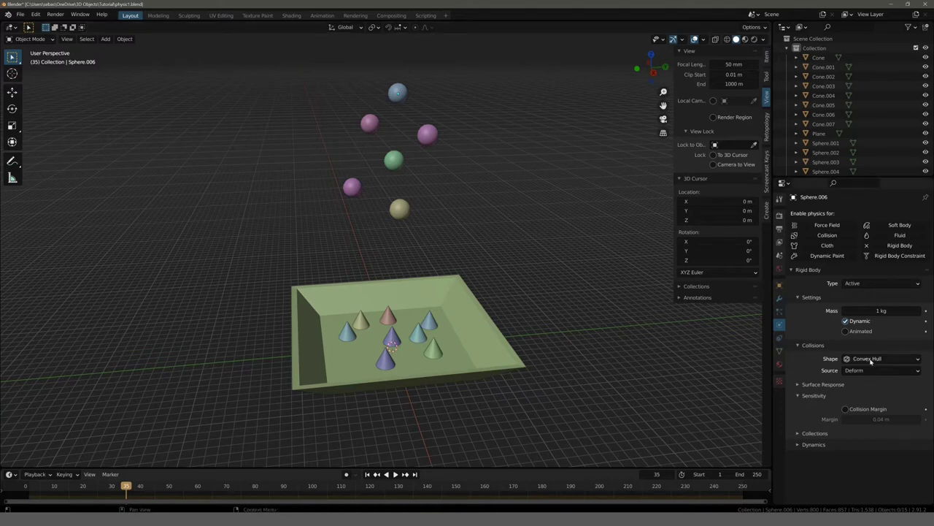
mouse_move(882, 358)
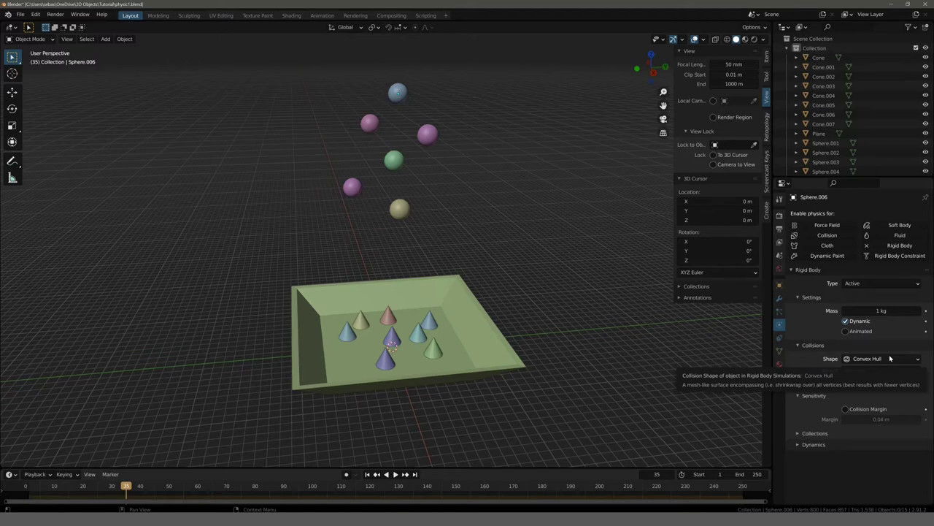
click(889, 357)
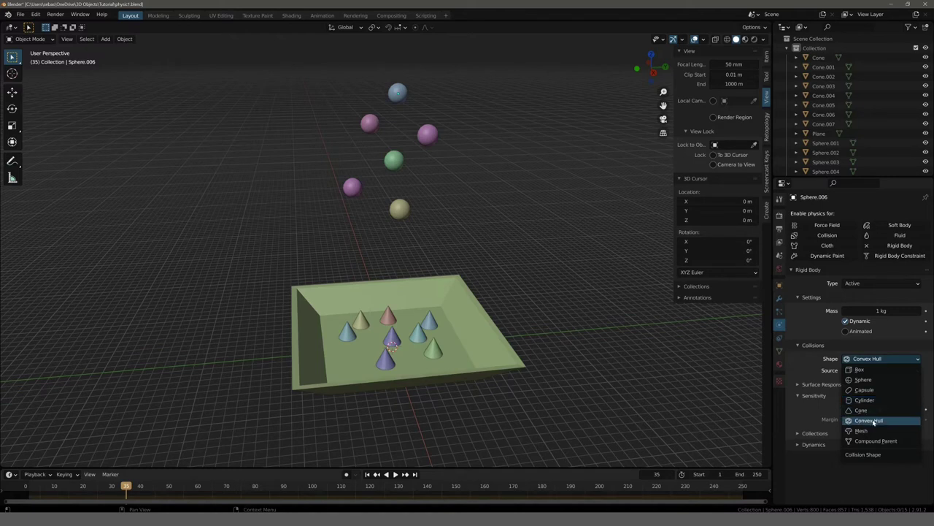
click(867, 430)
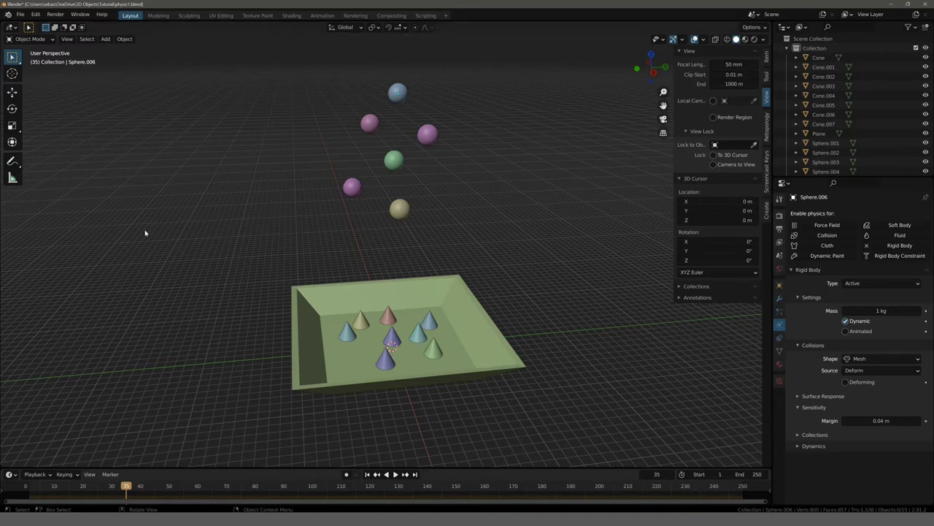
Set Sphere.006's collision shape to Sphere, then box-select all spheres with it active.
click(397, 94)
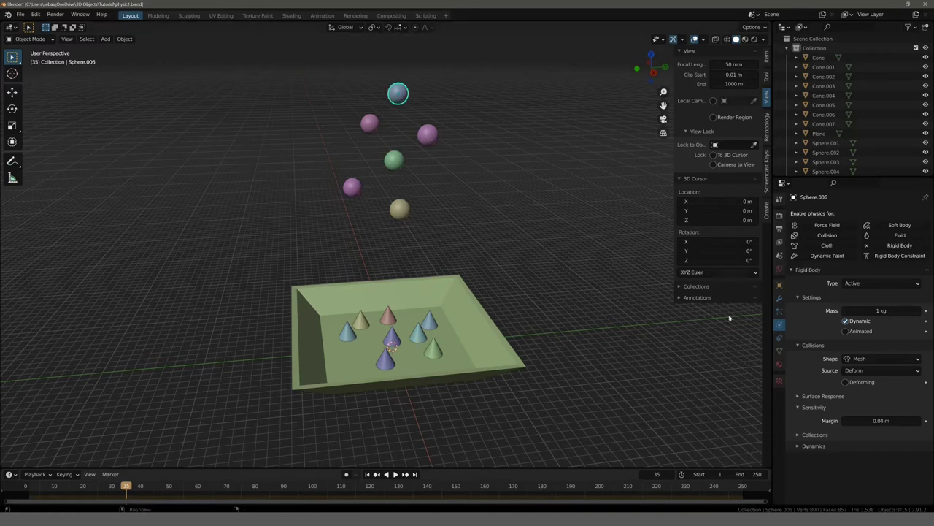
click(860, 359)
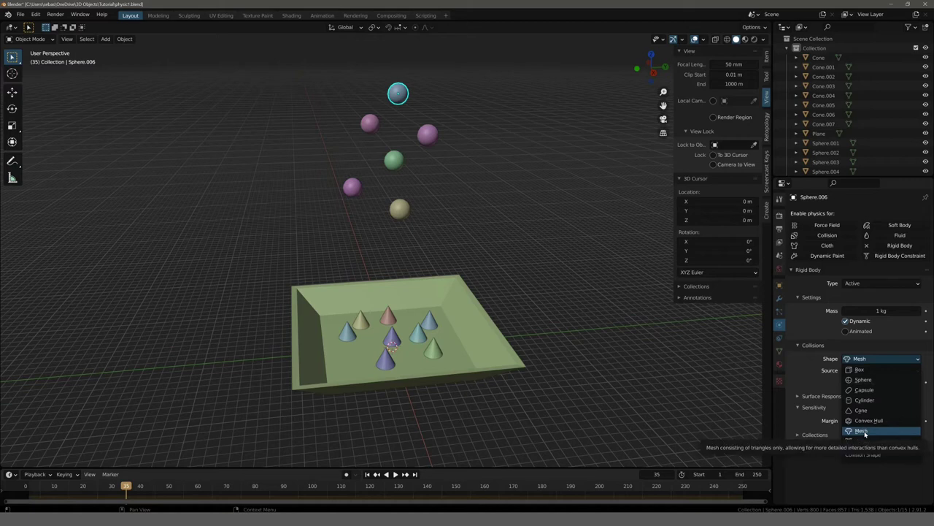
click(863, 379)
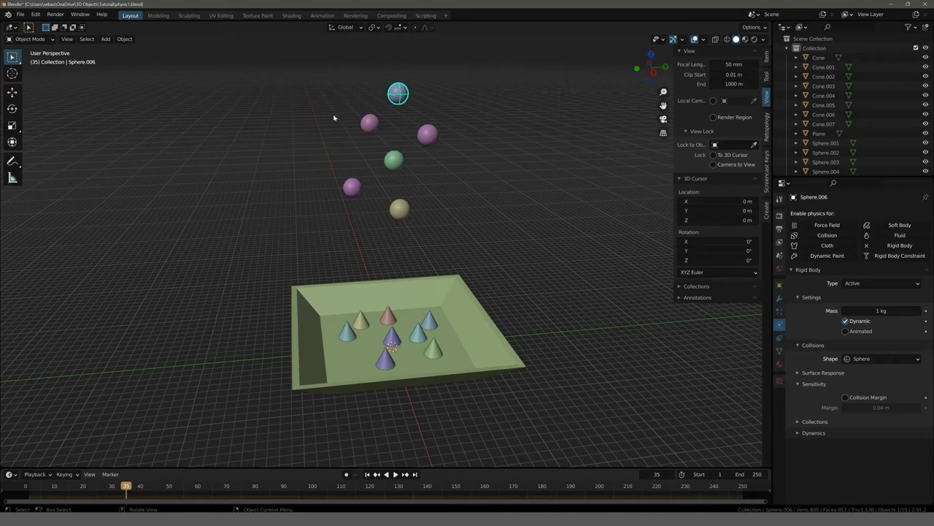
drag(306, 118, 462, 222)
shift+click(397, 91)
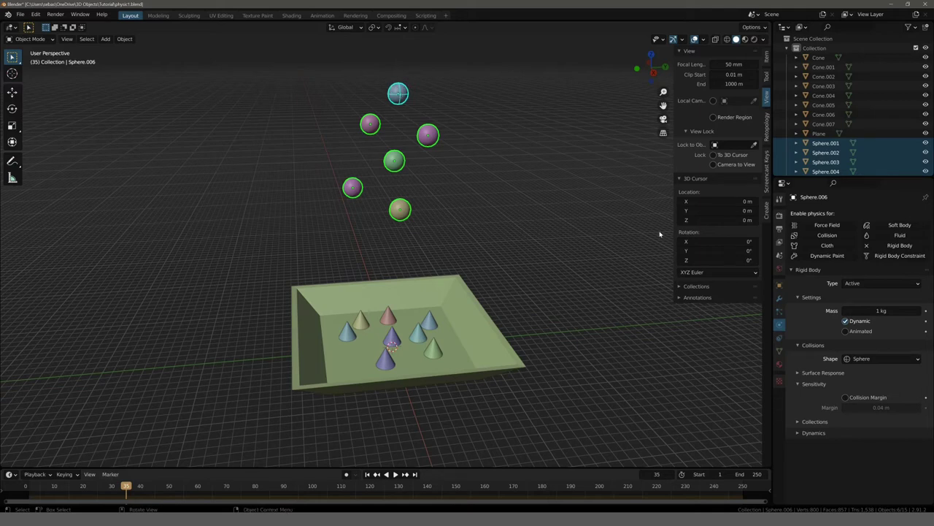
Copy Sphere.006's rigid body settings to the other spheres via Copy from Active.
click(123, 38)
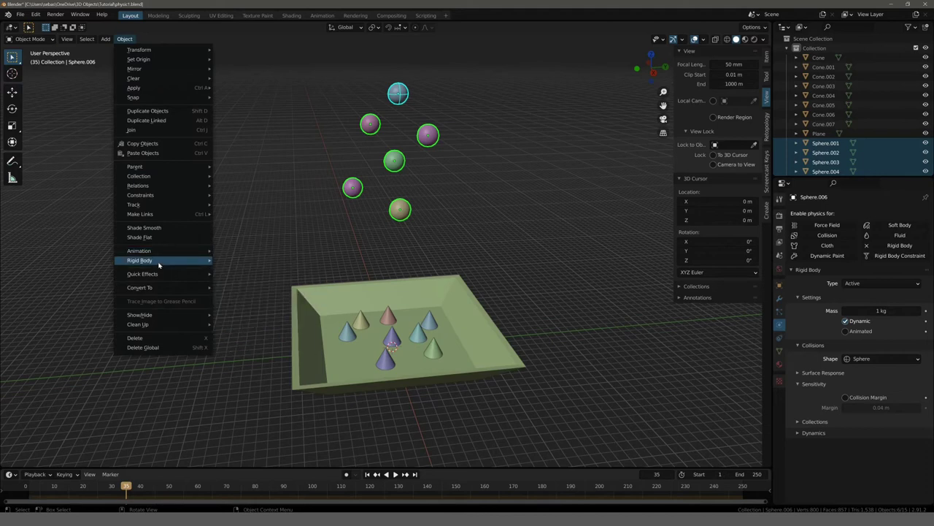
mouse_move(139, 260)
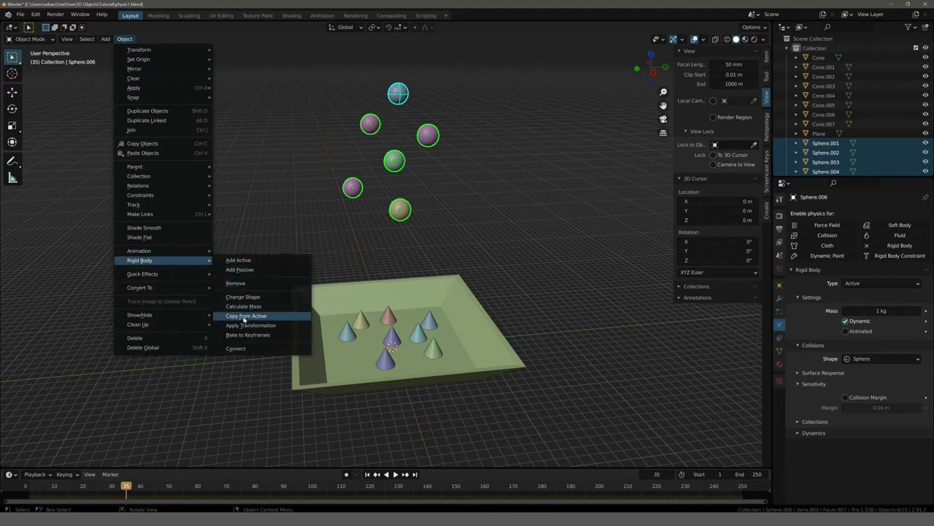
click(245, 320)
click(290, 202)
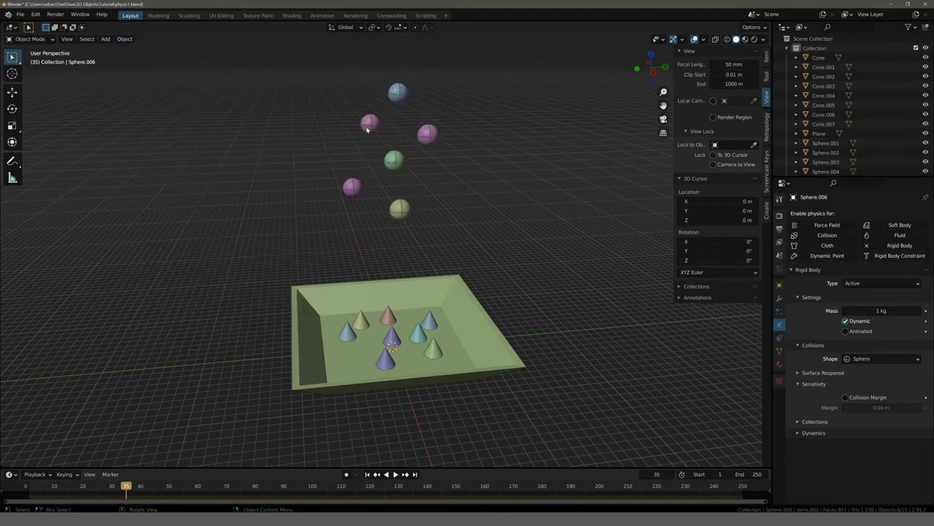
Check each remaining sphere's rigid body settings, then select the left cone.
click(371, 124)
click(394, 160)
click(424, 135)
click(352, 187)
click(399, 210)
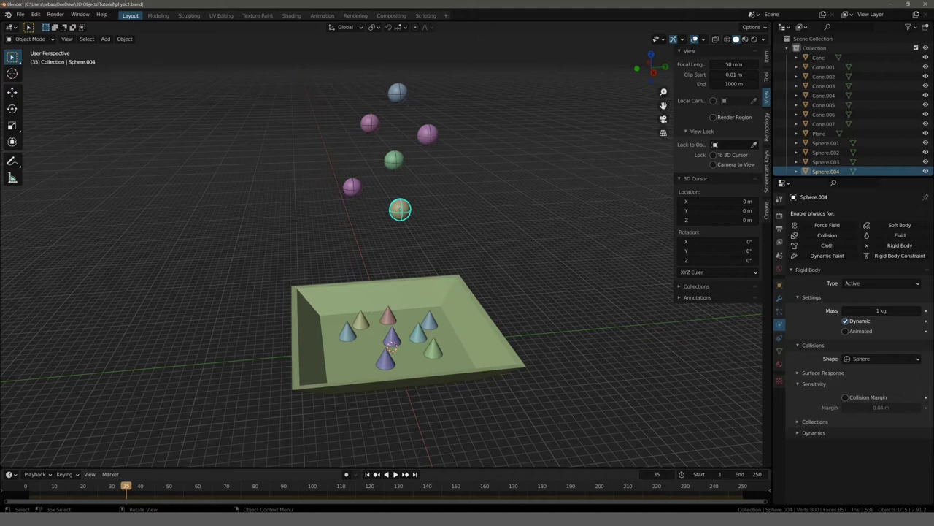
click(363, 323)
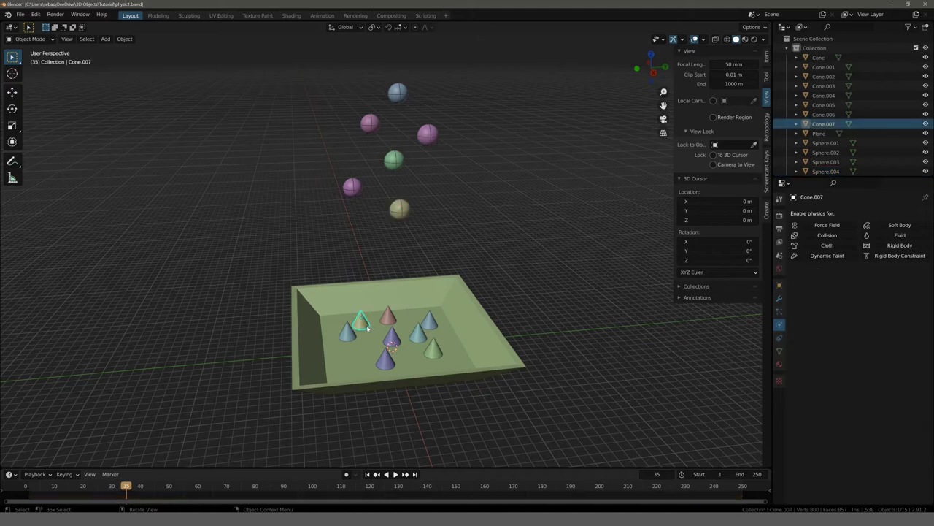
Give Cone.007 an Active rigid body with a Cone collision shape.
click(899, 245)
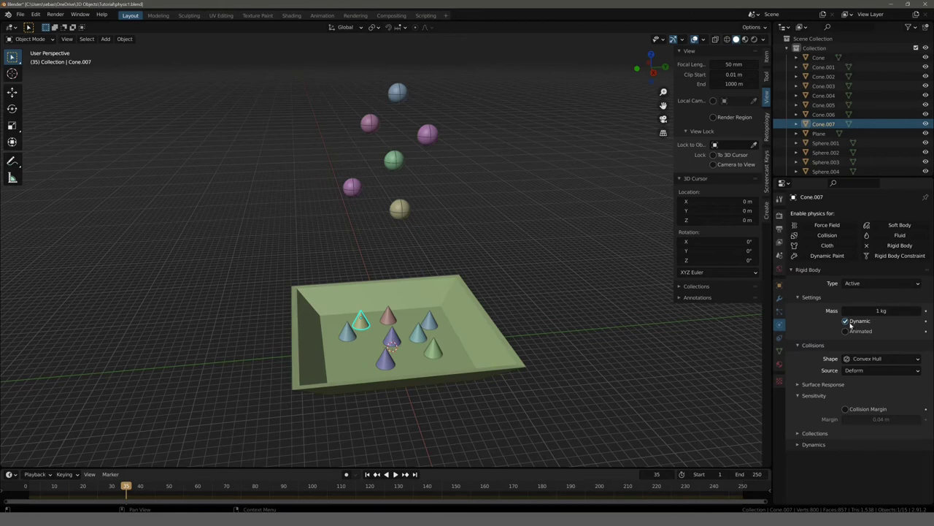
click(864, 360)
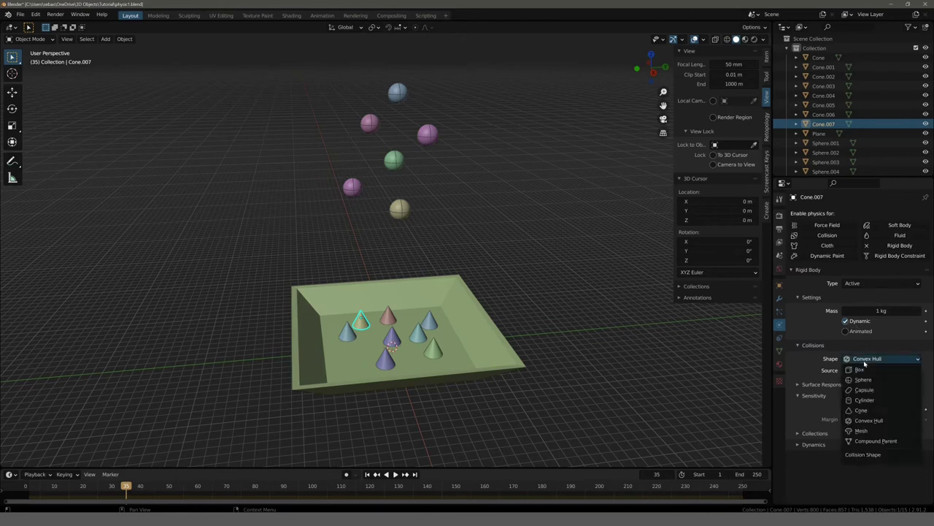
click(865, 410)
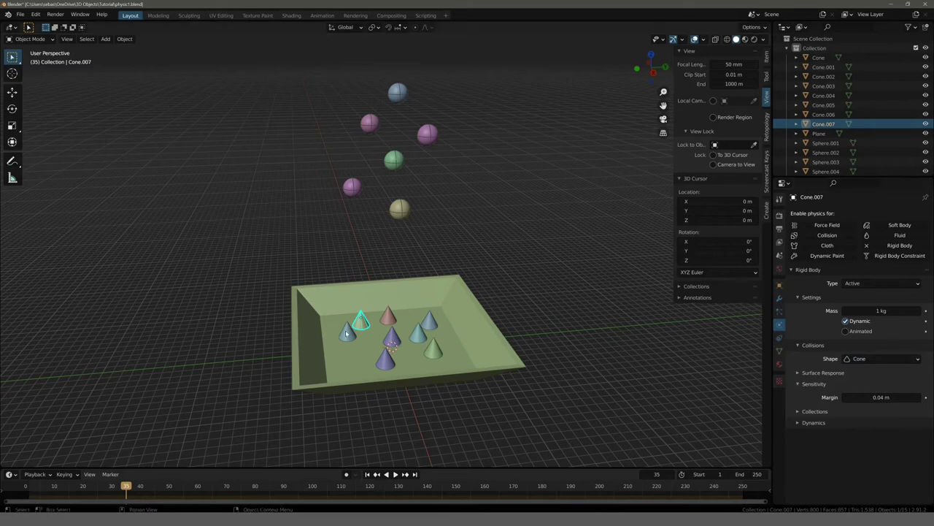
Select all the cones, excluding the tray, with Cone.007 as the active object.
click(348, 332)
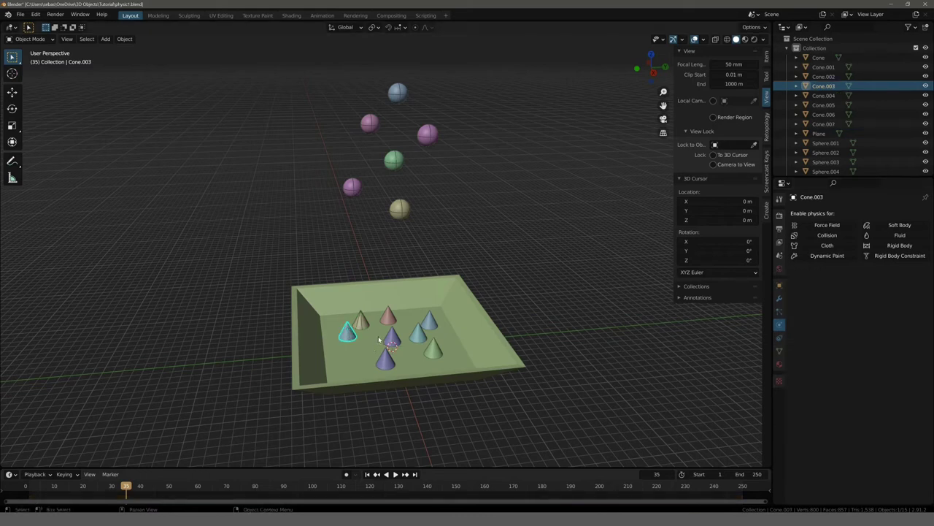
drag(374, 319, 452, 363)
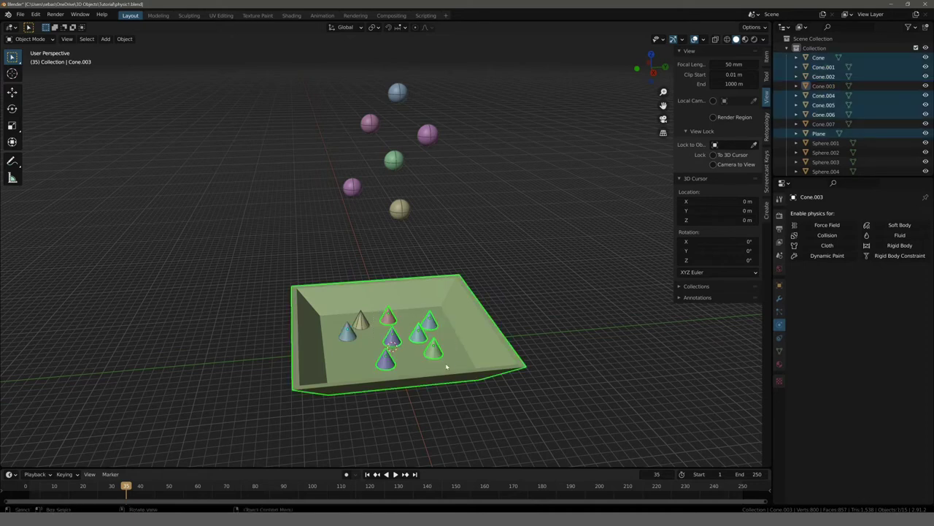
shift+click(347, 334)
shift+click(330, 302)
shift+click(330, 302)
shift+click(361, 322)
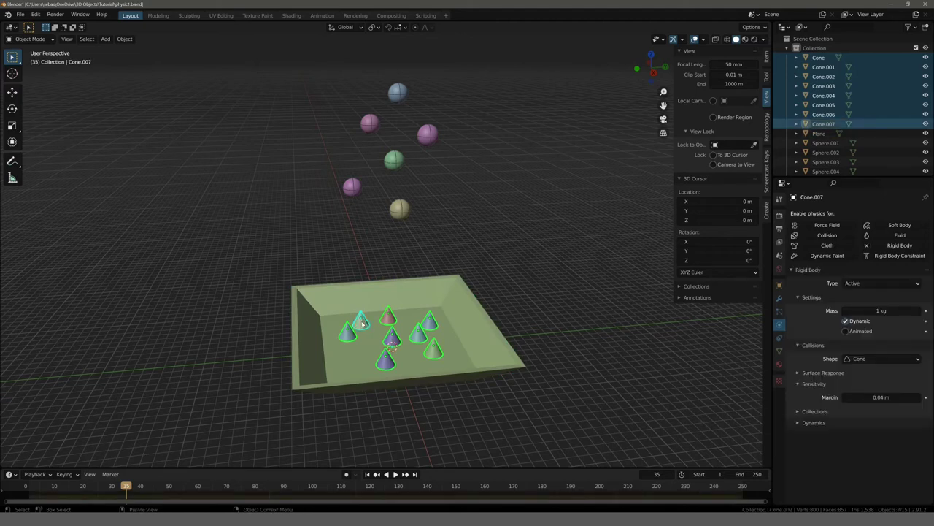
Copy Cone.007's rigid body settings to all cones with Copy from Active.
click(124, 39)
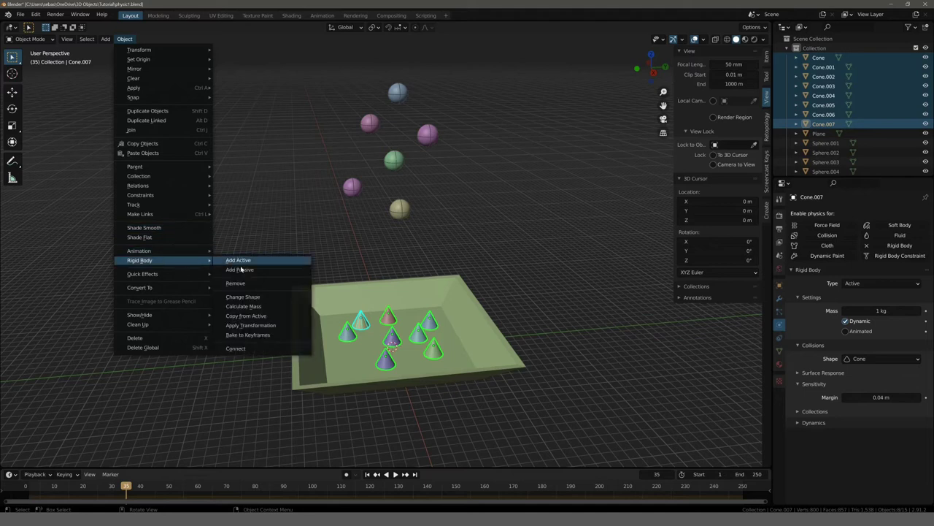
click(246, 315)
click(276, 228)
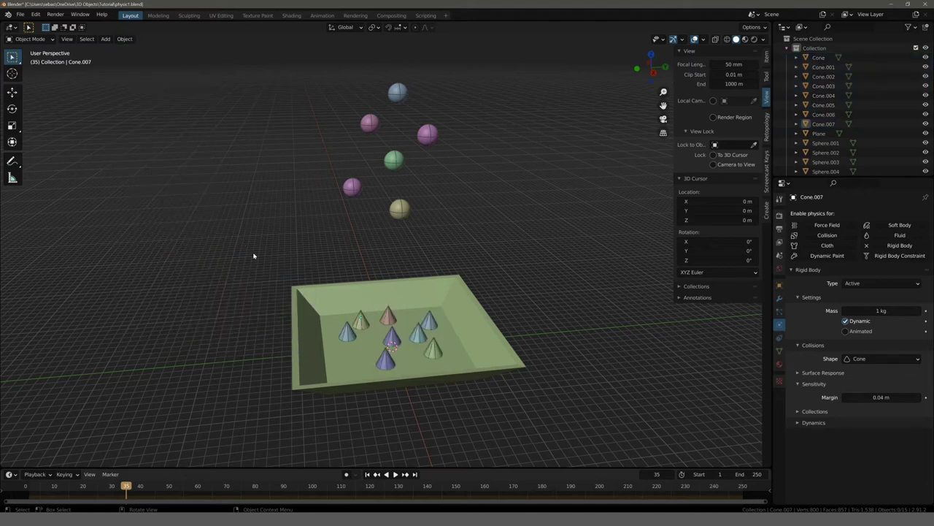
click(314, 294)
middle_drag(248, 209, 239, 220)
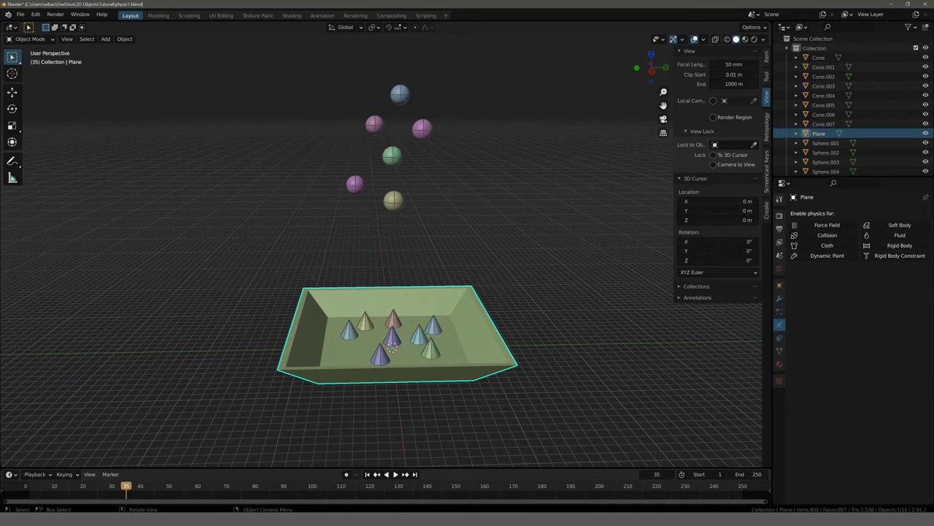
Give the green tray (Plane) a Passive rigid body with a Mesh collision shape.
mouse_move(321, 299)
middle_down()
mouse_move(263, 276)
mouse_move(294, 277)
mouse_move(229, 244)
mouse_move(274, 185)
mouse_move(265, 253)
mouse_move(240, 260)
middle_up()
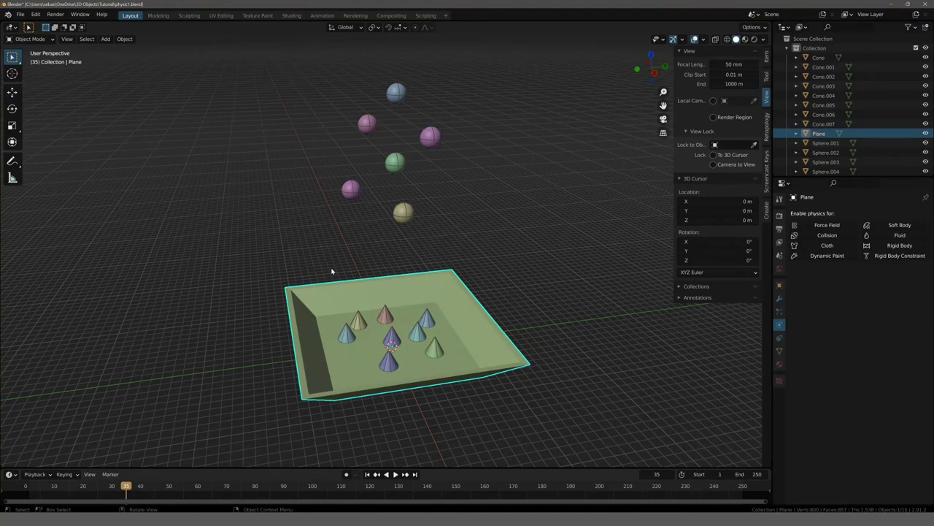
click(891, 247)
click(872, 283)
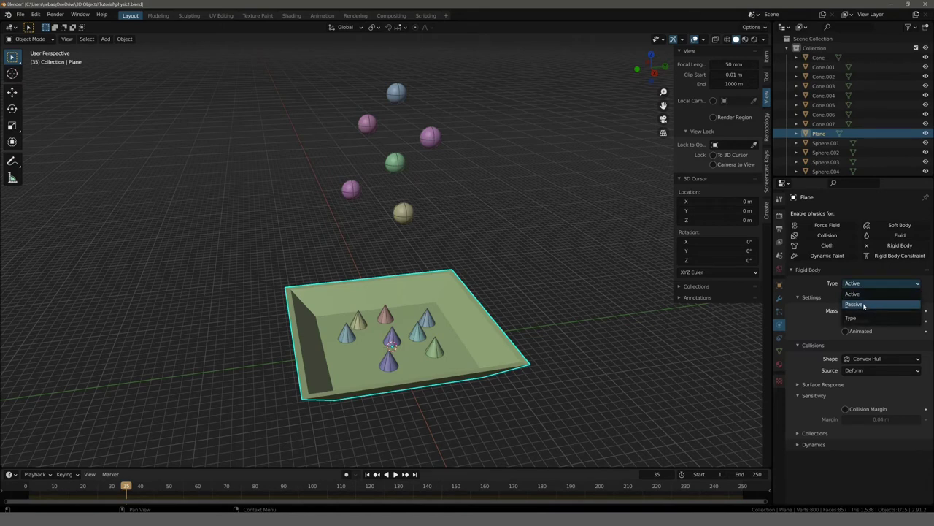
click(866, 302)
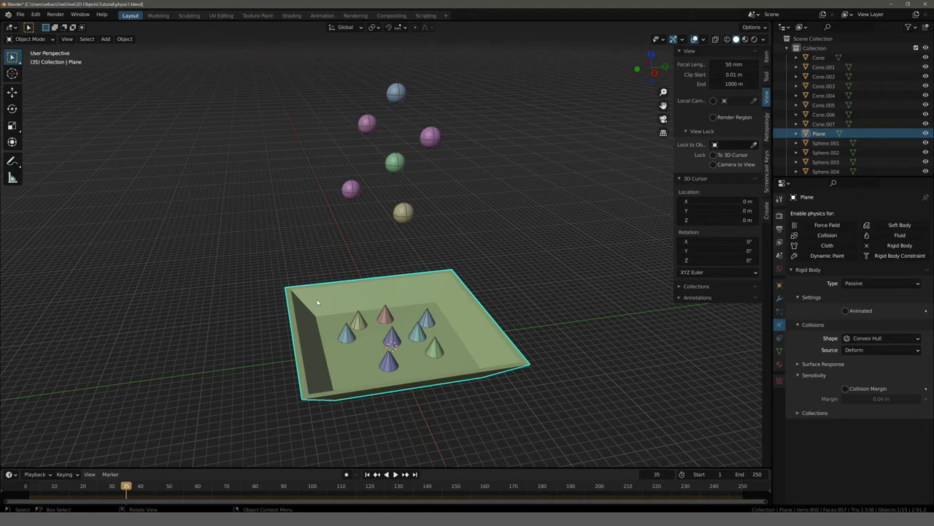
click(864, 339)
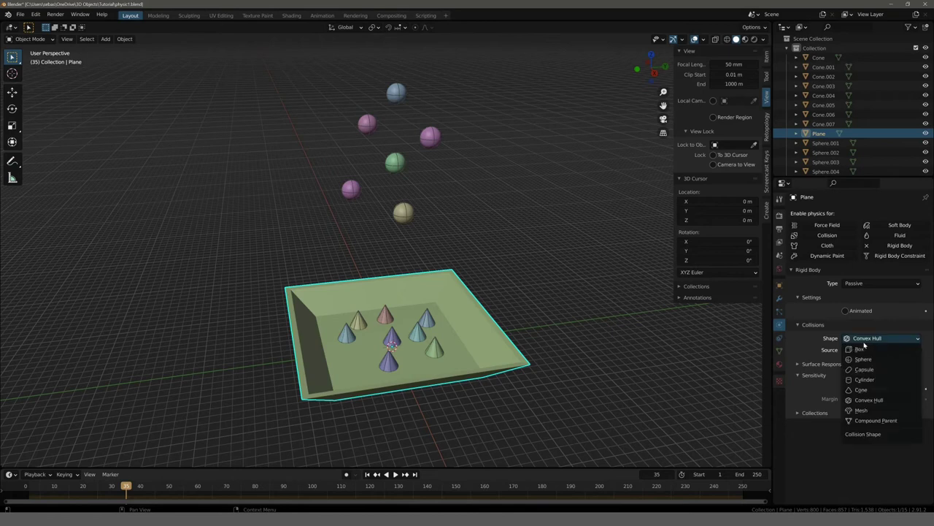
click(866, 411)
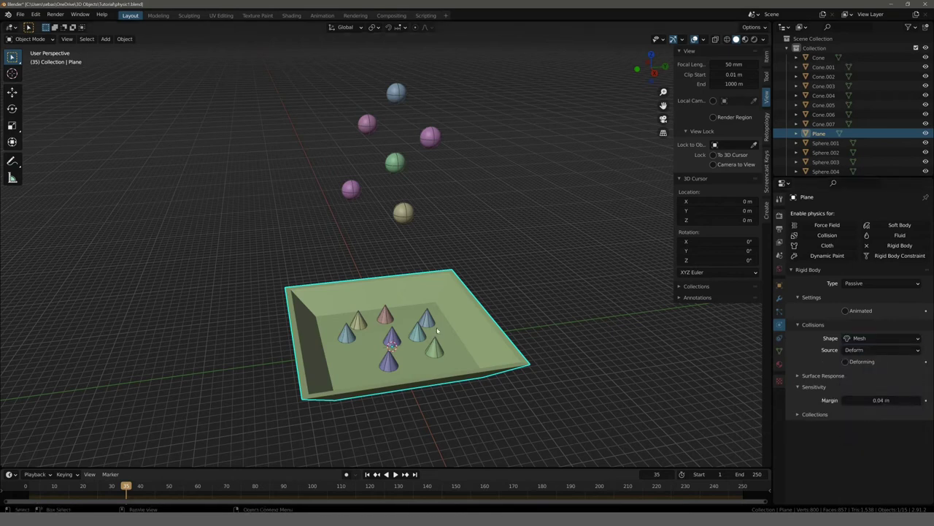
mouse_move(641, 339)
middle_down()
mouse_move(625, 325)
mouse_move(523, 326)
mouse_move(565, 323)
mouse_move(663, 344)
middle_up()
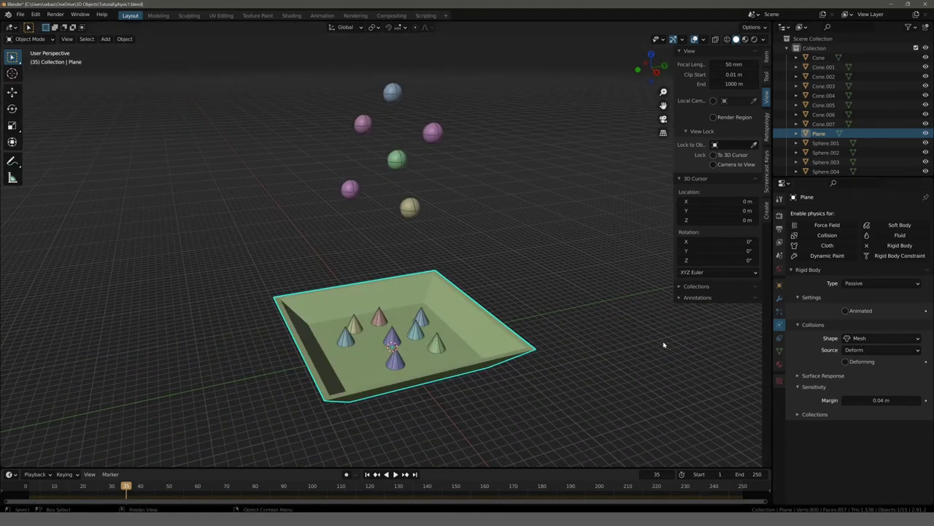
click(202, 346)
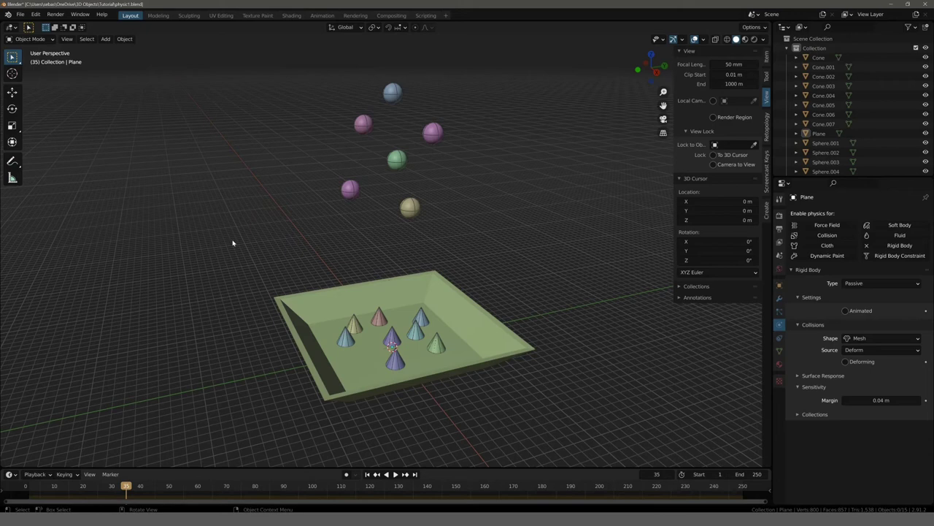
Rewind to the first frame and play until the spheres settle among the cones.
drag(125, 488, 29, 488)
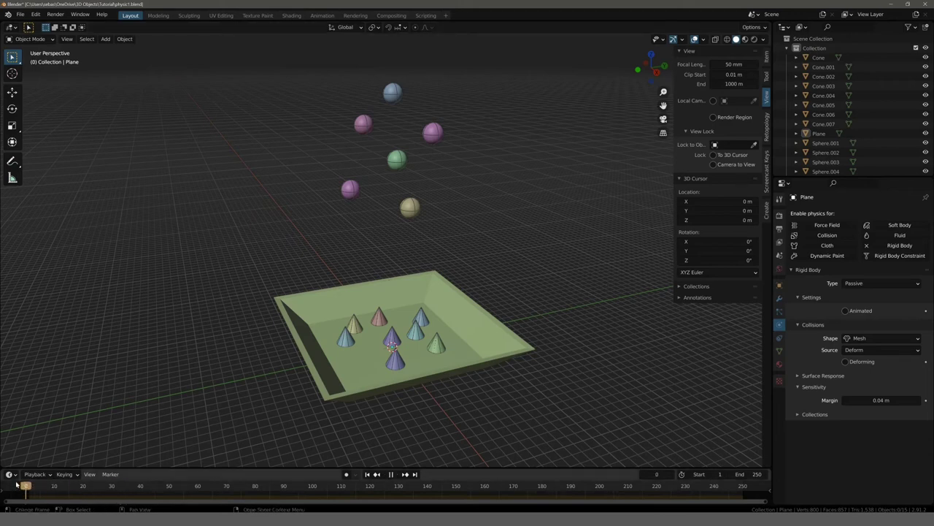
key(space)
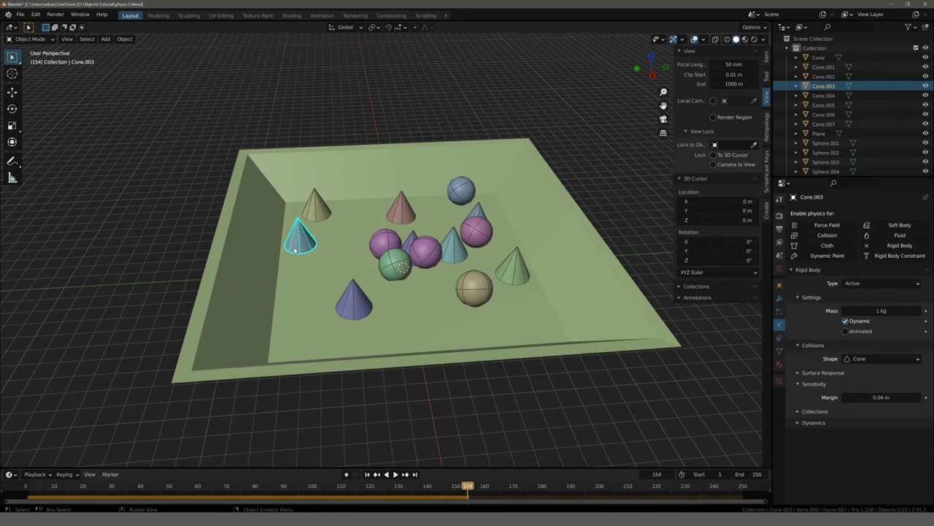
click(165, 203)
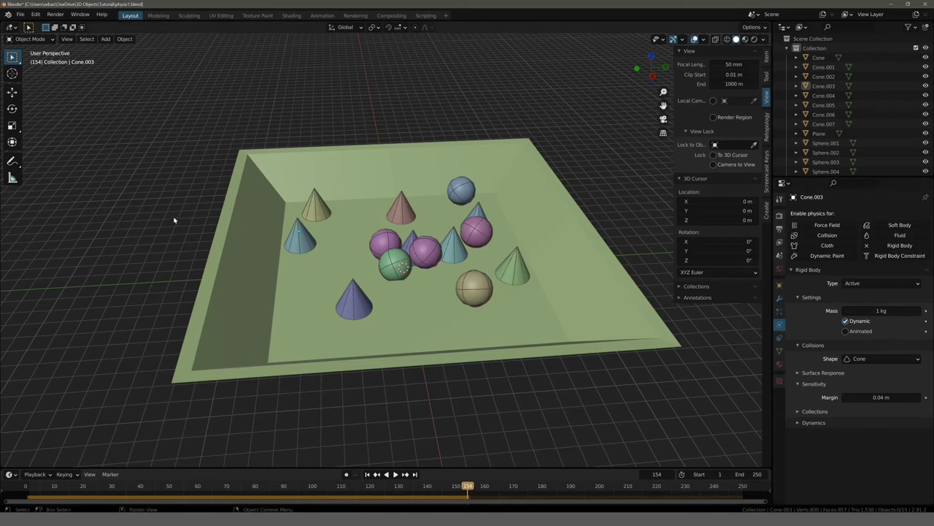
Select all objects, apply their Scale with Ctrl+A, then deselect everything.
key(a)
key(ctrl+a)
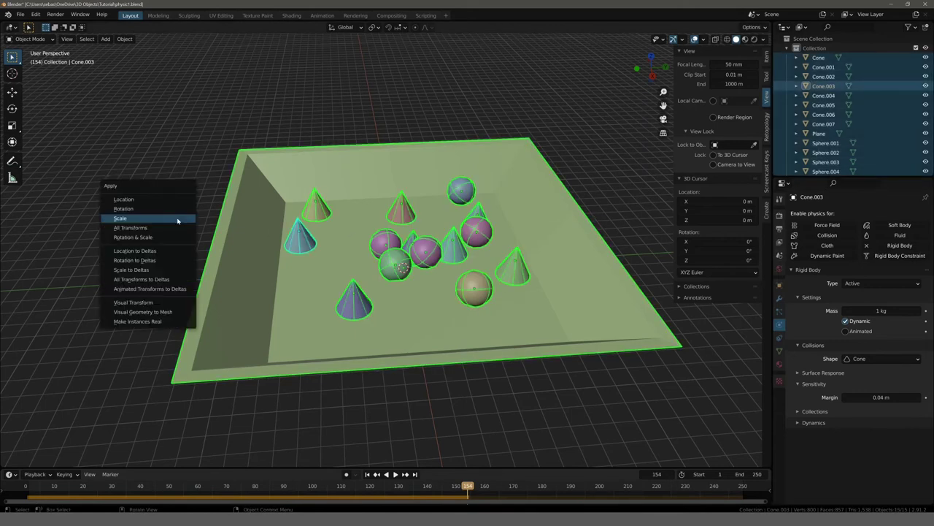
click(177, 218)
key(alt+a)
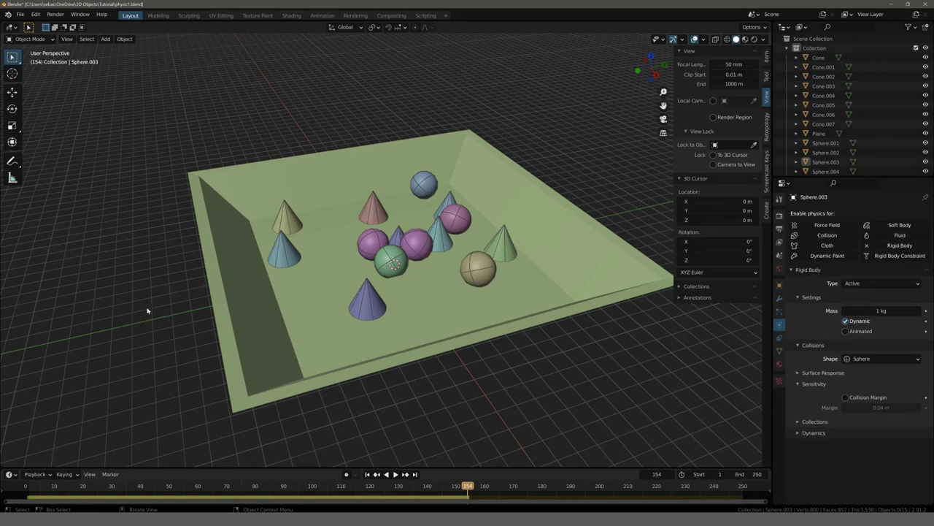
Show the tray's location, rotation and scale in the Item sidebar, test-play, and rewind to frame 0.
click(223, 343)
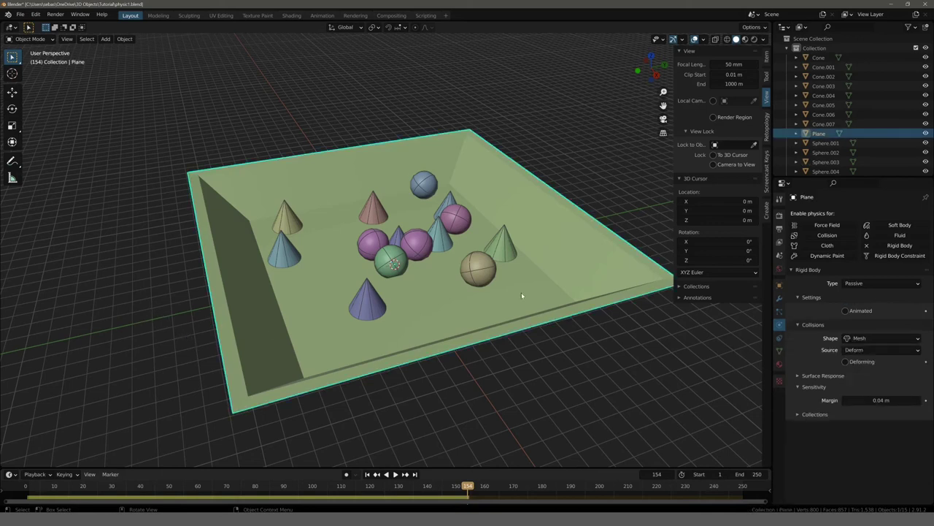
click(766, 59)
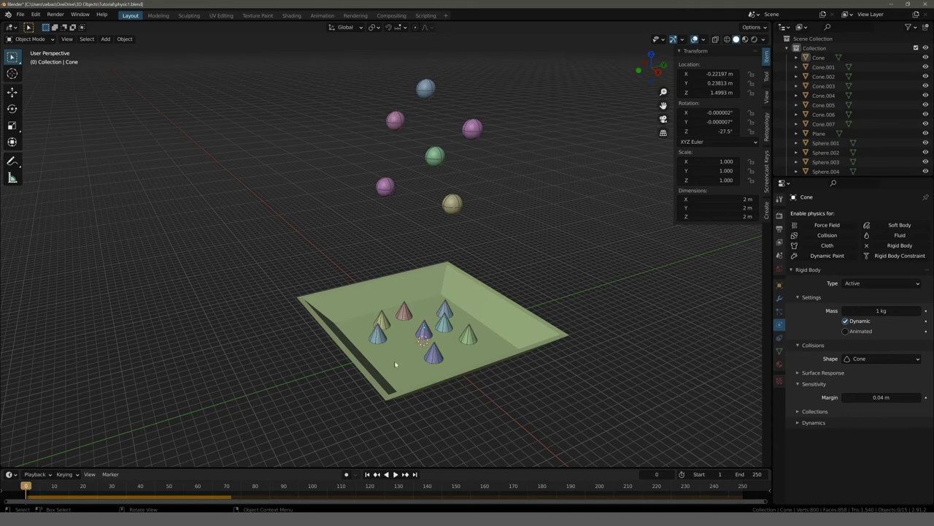
key(space)
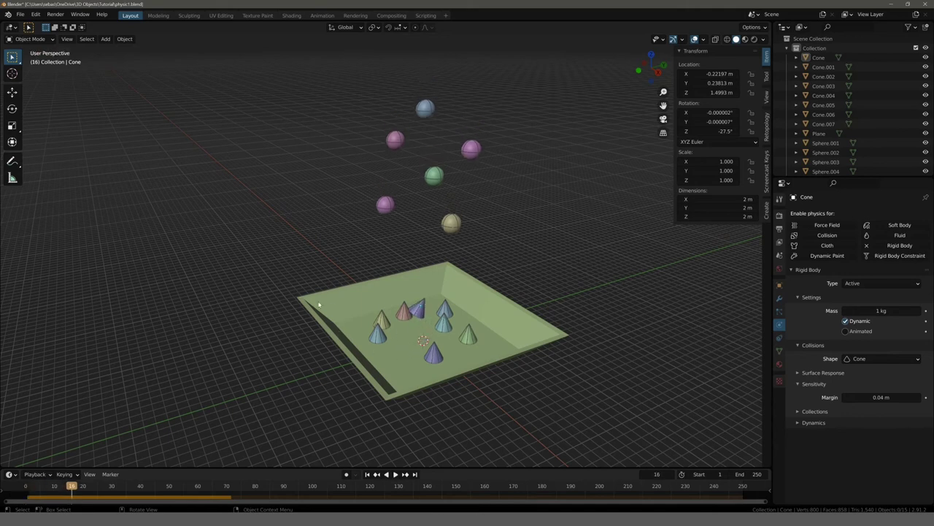
scroll(394, 328, up, 1)
scroll(390, 325, up, 1)
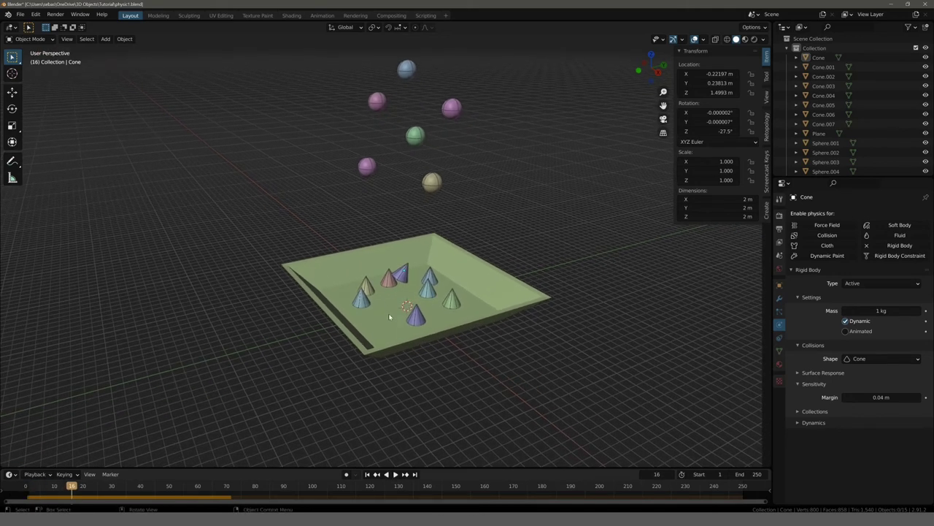
scroll(388, 323, up, 1)
key(shift+Left)
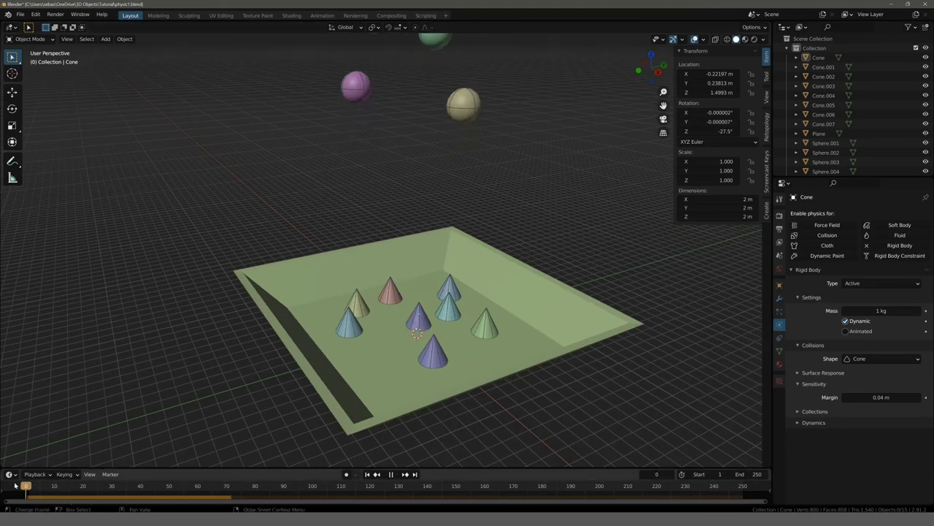
Play the falling-objects simulation again from frame 0.
key(space)
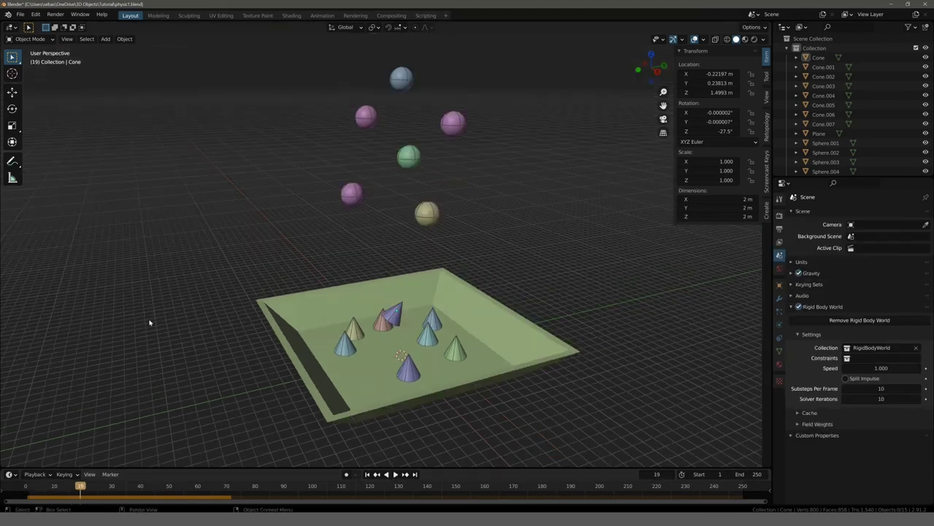